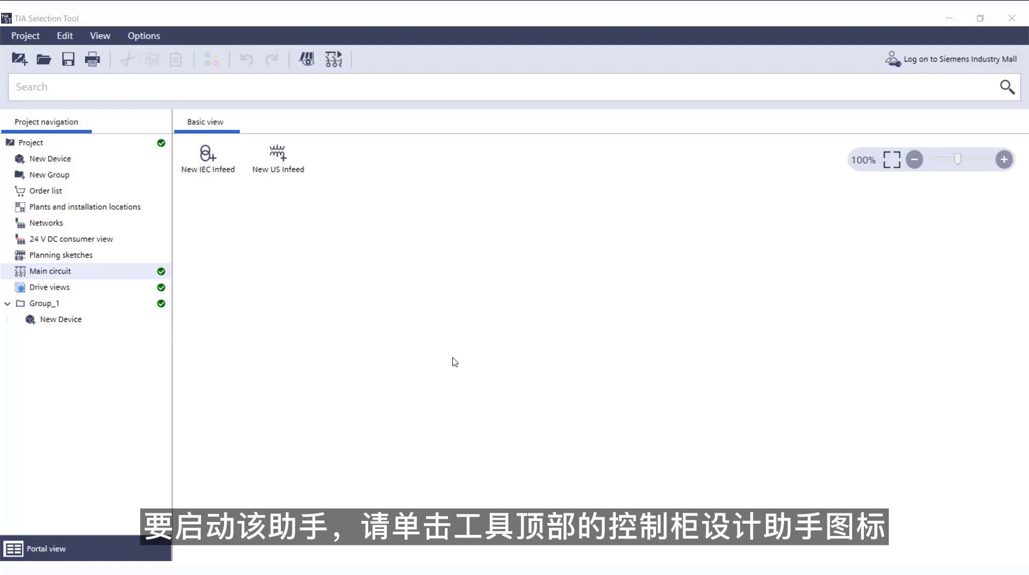
# - Start the Control Panel Design Assistant, widen it to show its full text, and create an IEC infeed in the main circuit
pyautogui.click(334, 58)
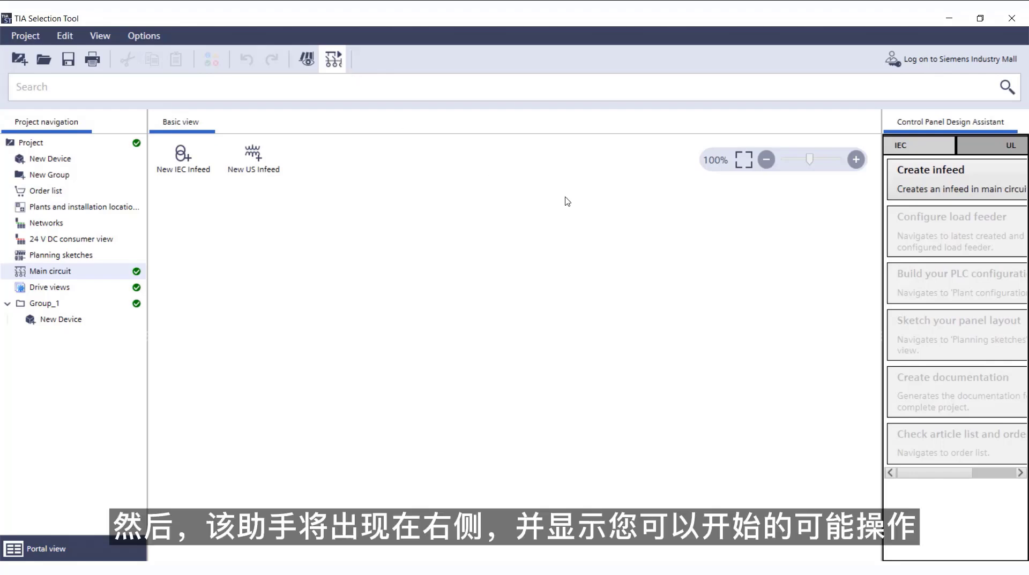
pyautogui.moveTo(880, 224); pyautogui.dragTo(795, 206)
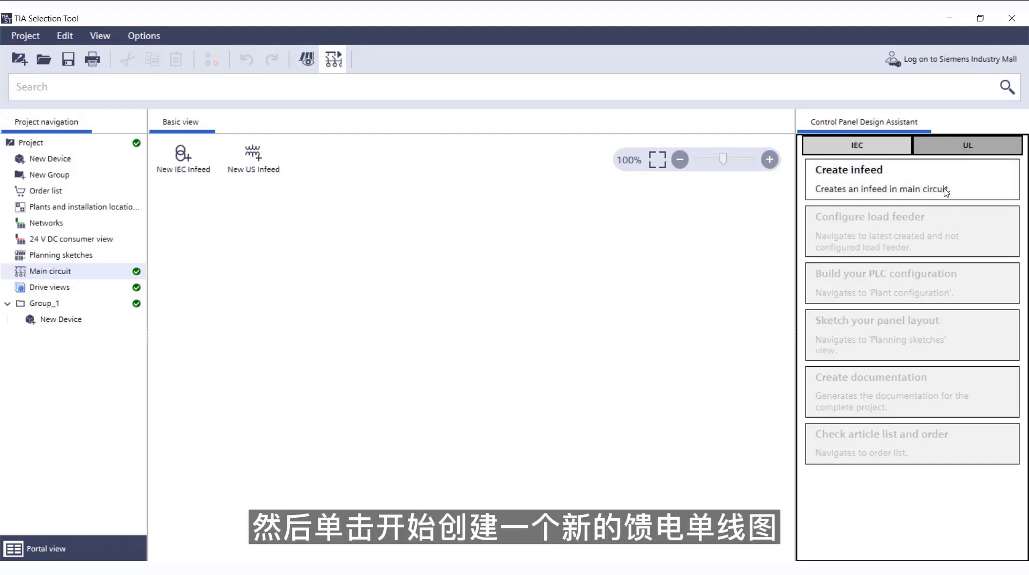
pyautogui.click(846, 189)
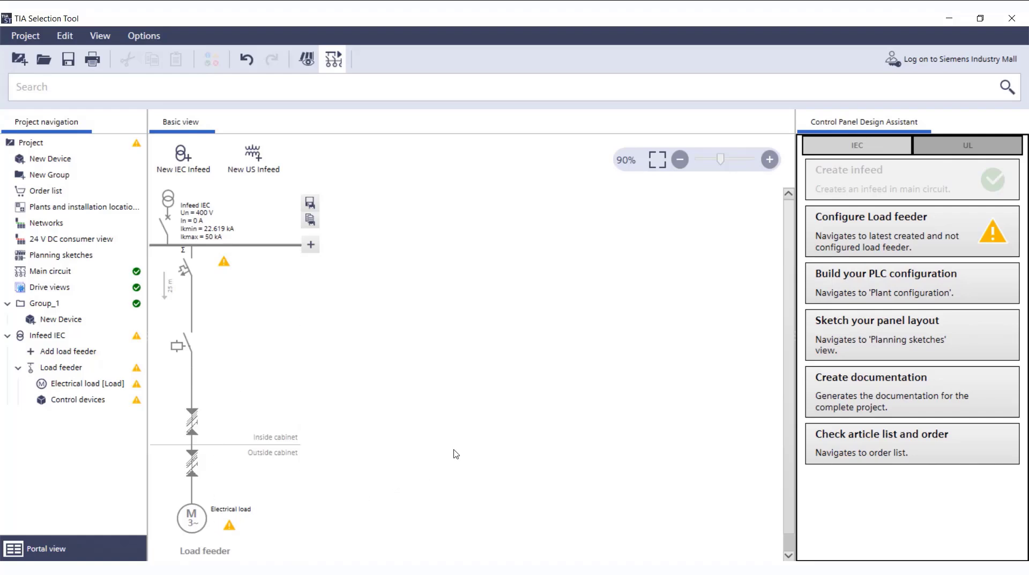
# - Configure the load feeder's electrical load with a mechanical power of 5.5 kW
pyautogui.click(854, 245)
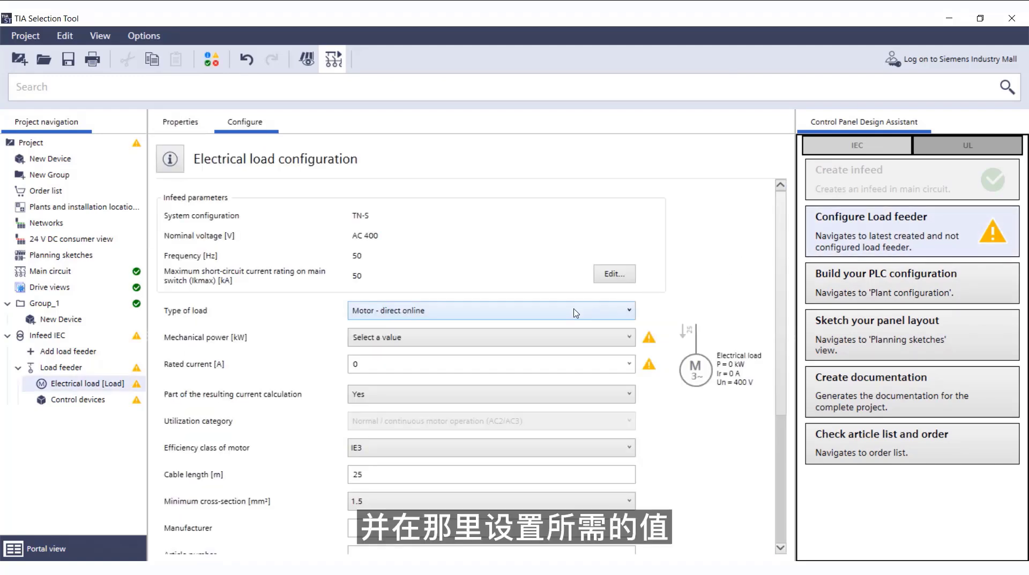
pyautogui.click(536, 341)
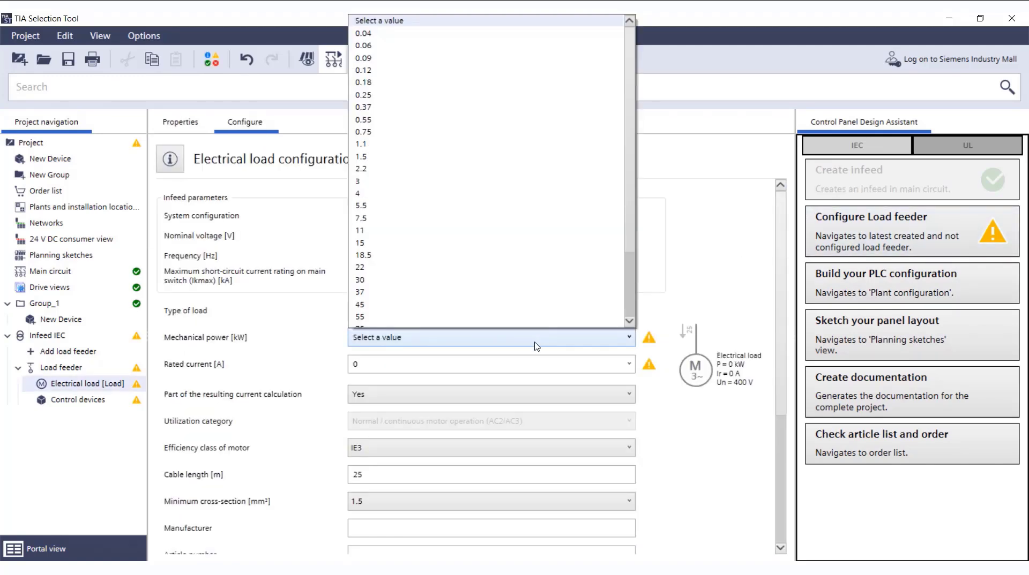
pyautogui.click(463, 206)
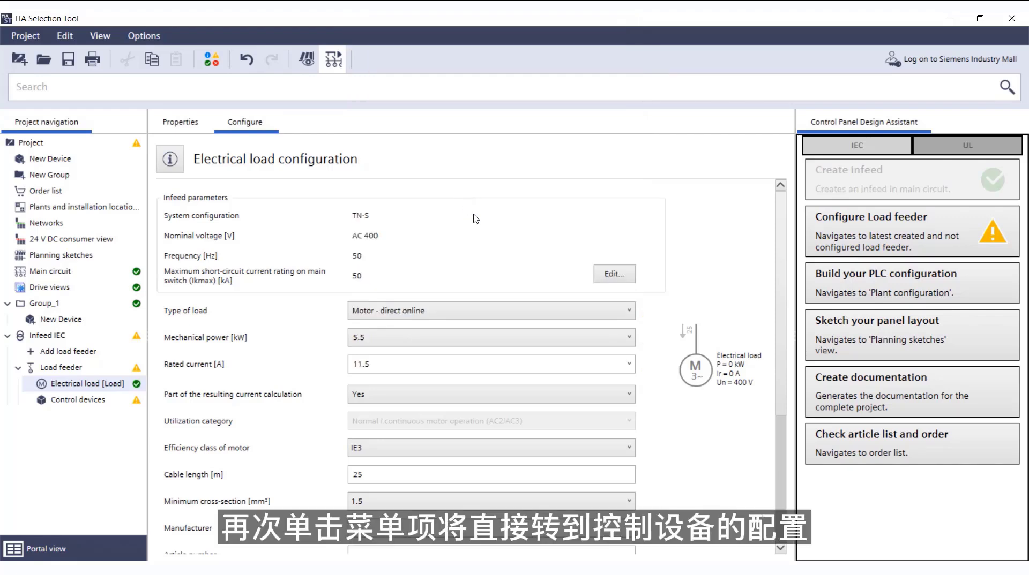
pyautogui.scroll(-1, 707, 425)
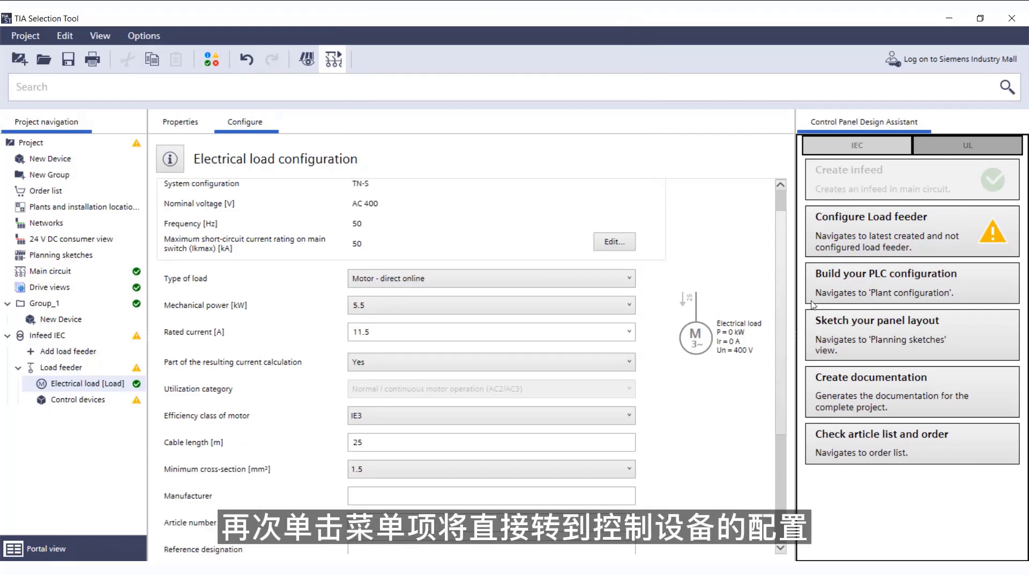
# - Calculate the load feeder's control devices using the preset IEC settings for the SIRIUS load feeder
pyautogui.click(866, 240)
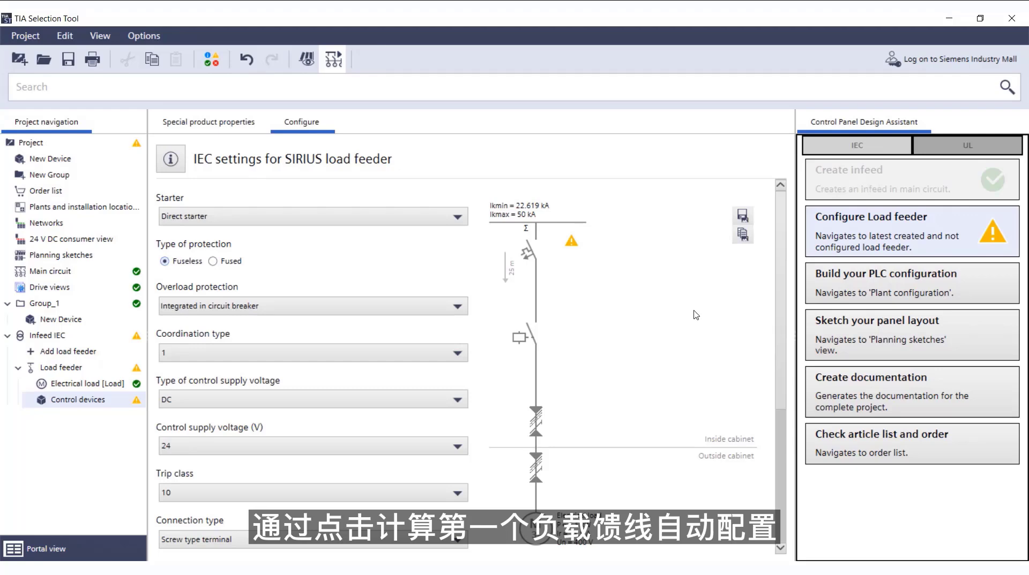
pyautogui.scroll(-5, 691, 324)
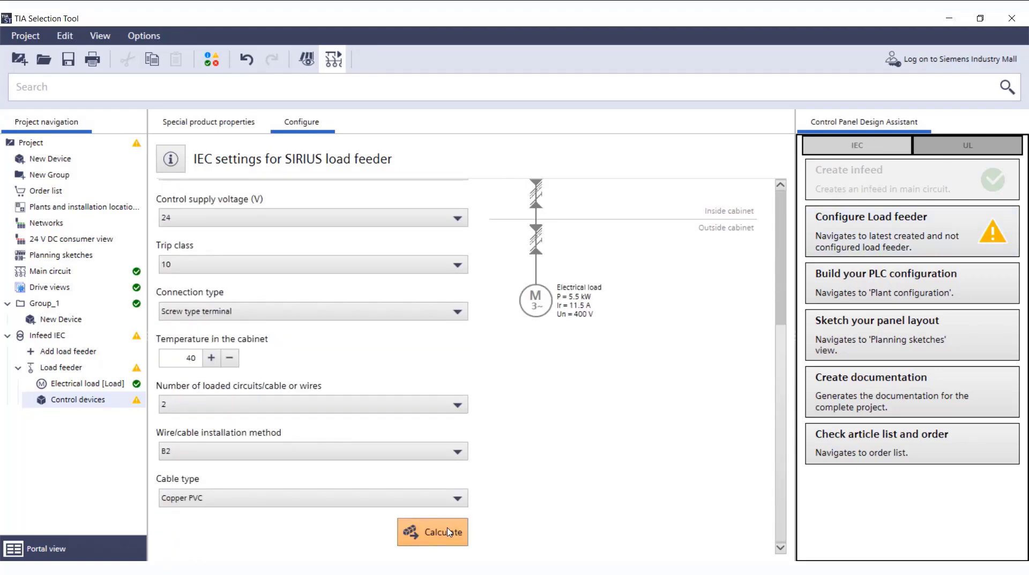
pyautogui.click(449, 532)
pyautogui.scroll(5, 519, 481)
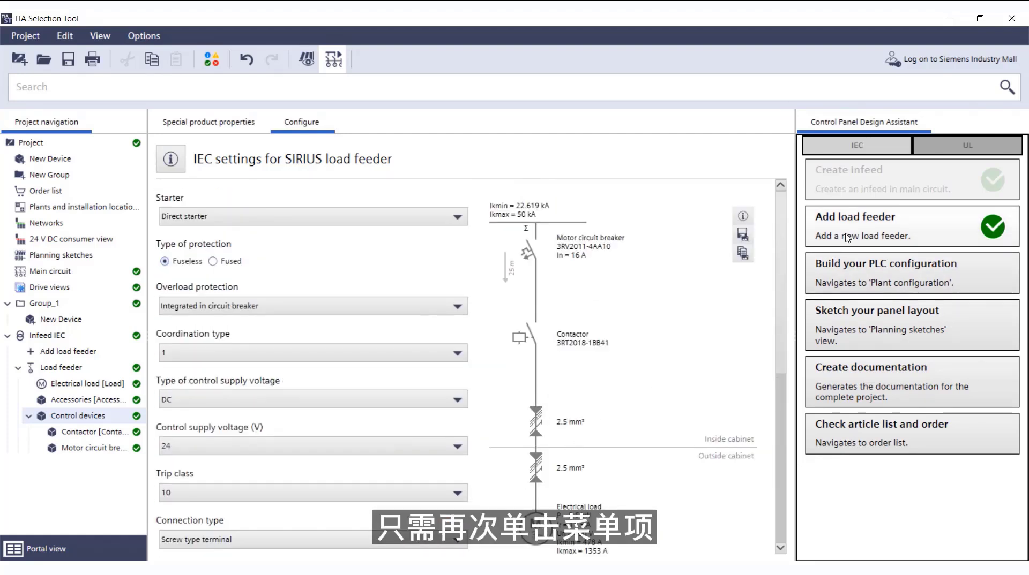
# - Build a plant configuration with the preset controller, distributed I/O and CPU settings, and create its PLC devices from the result
pyautogui.click(846, 280)
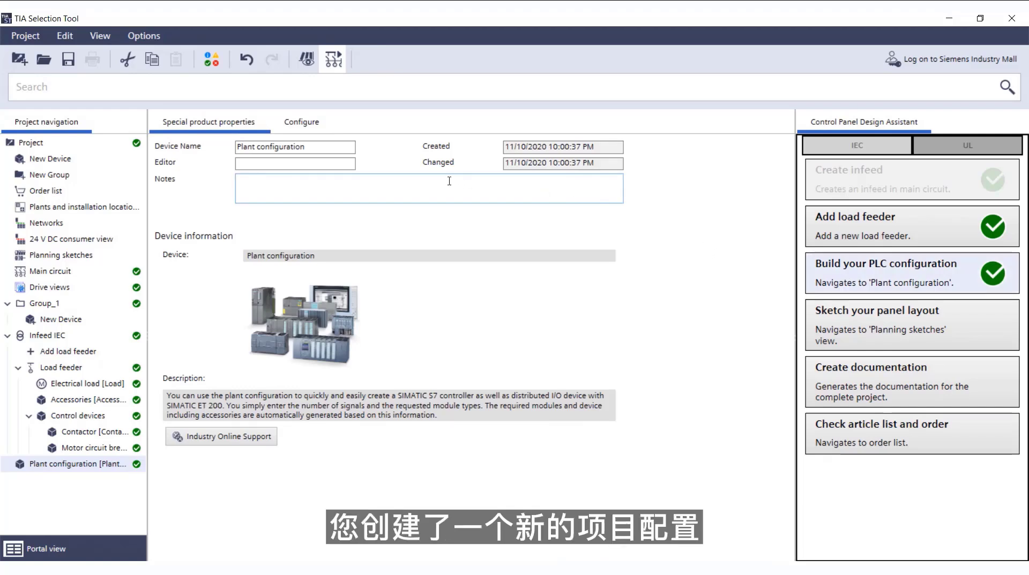
pyautogui.click(319, 127)
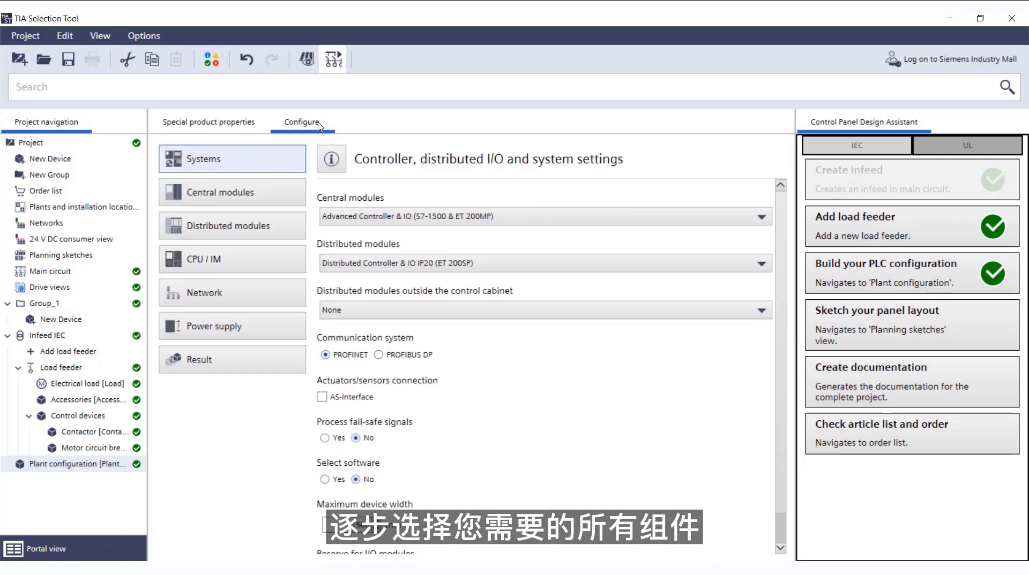
pyautogui.click(284, 190)
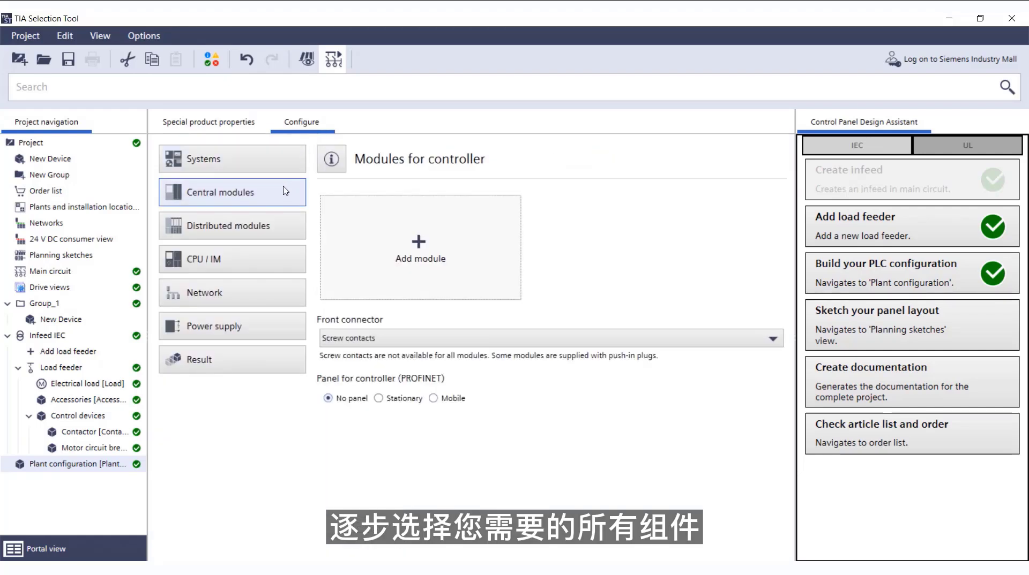
pyautogui.click(278, 231)
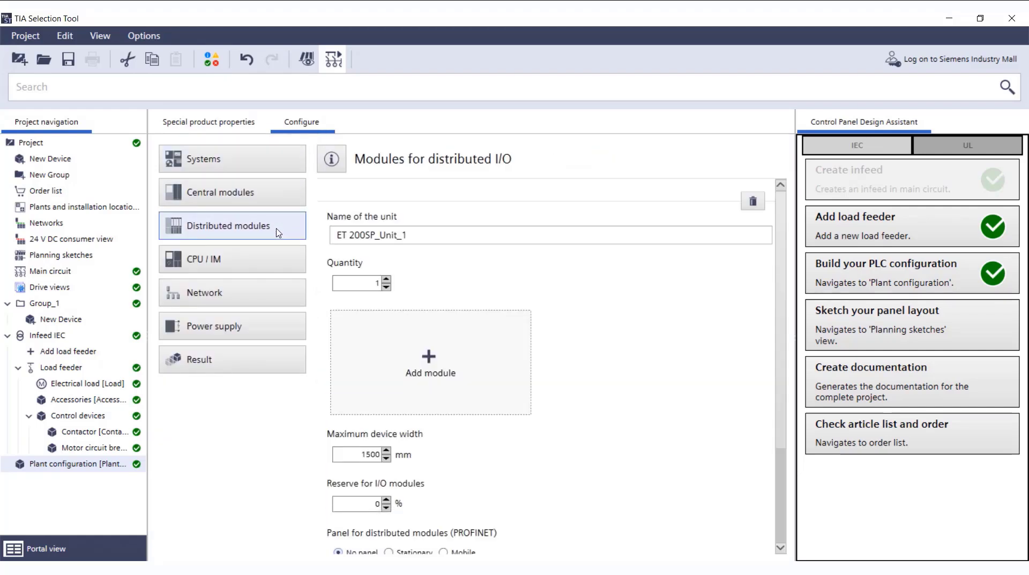
pyautogui.click(278, 260)
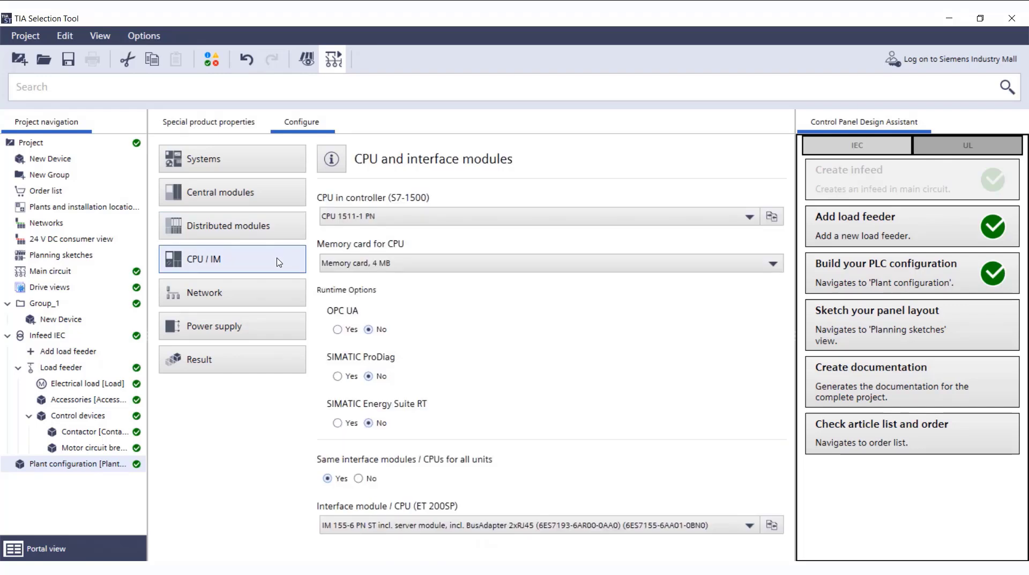
pyautogui.click(269, 359)
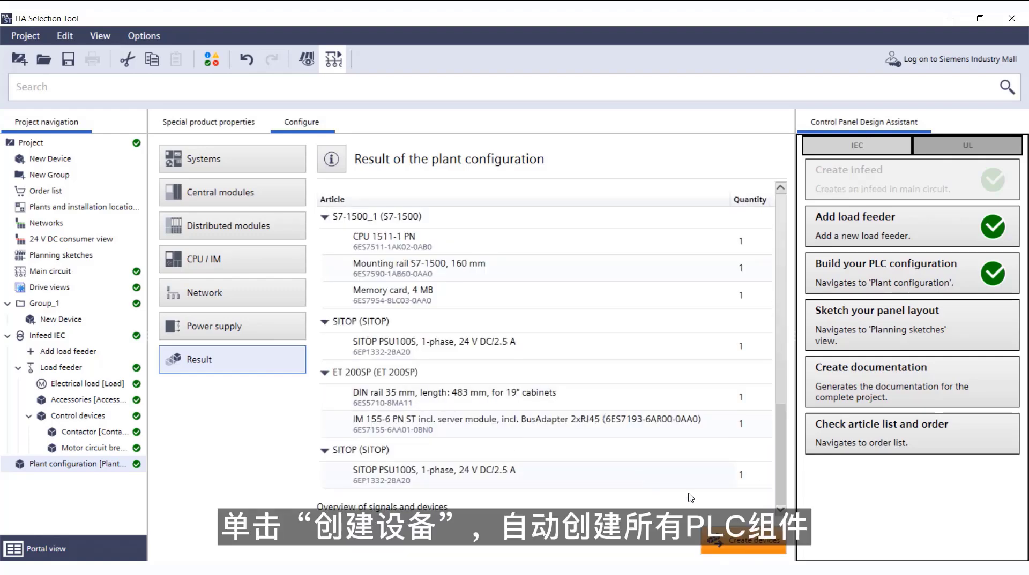
pyautogui.click(754, 549)
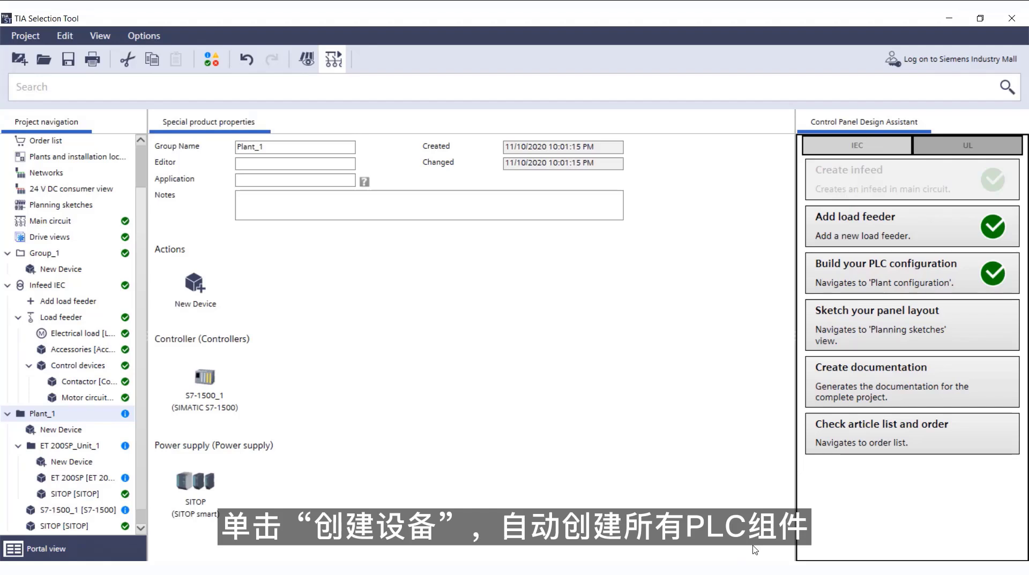
# - In the panel layout sketch, add a 35 mm DIN rail for S7-1200 and ET 200SP and mount the ET 200SP at its left end
pyautogui.click(898, 334)
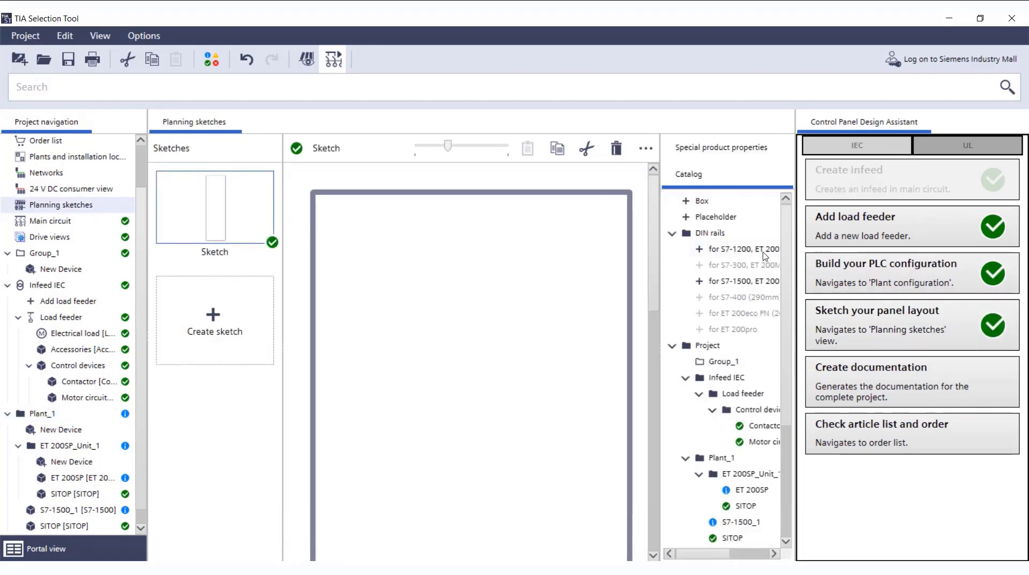
pyautogui.moveTo(765, 256); pyautogui.dragTo(487, 256)
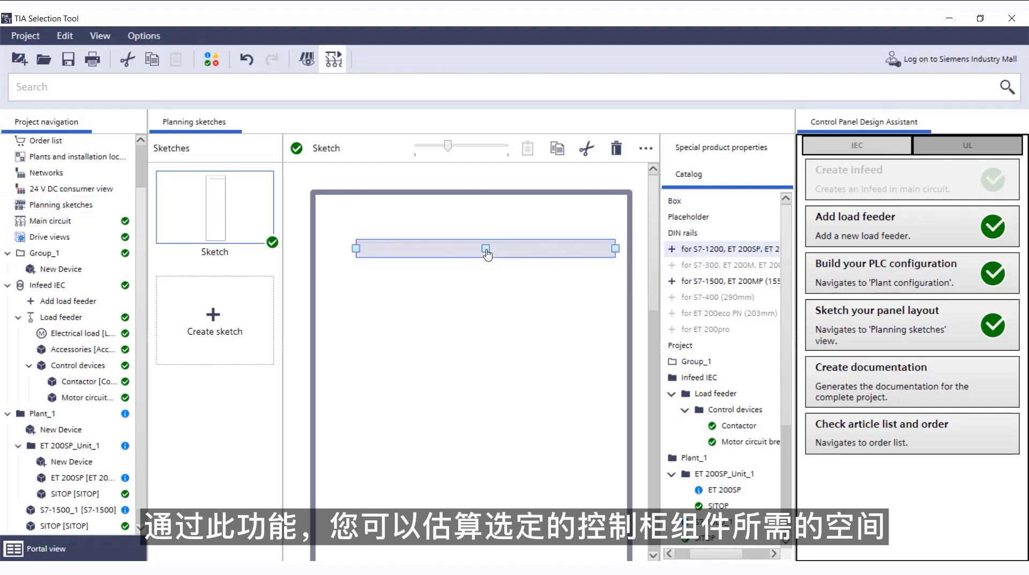
pyautogui.click(720, 489)
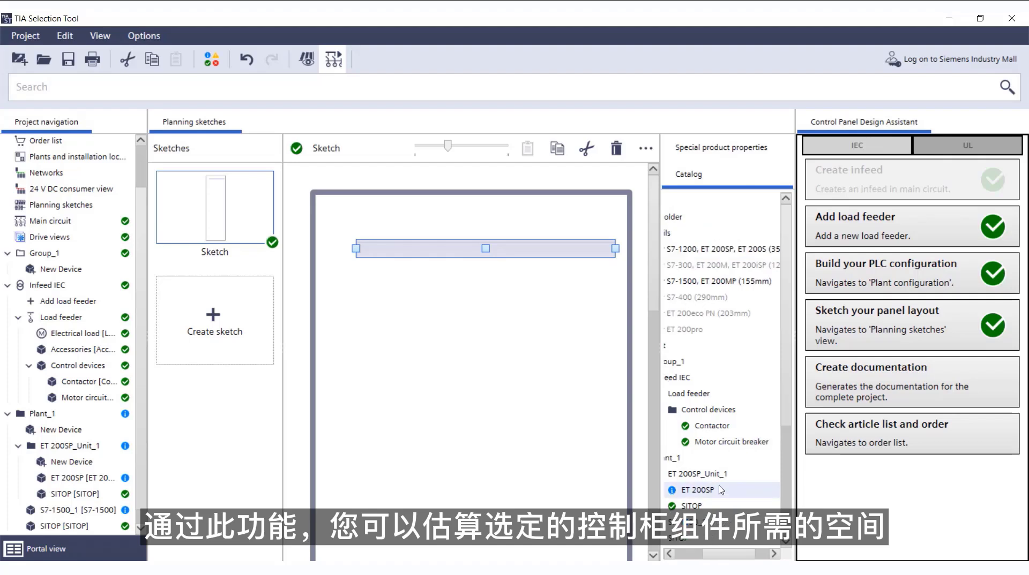
pyautogui.moveTo(720, 490)
pyautogui.mouseDown()
pyautogui.moveTo(420, 252)
pyautogui.moveTo(384, 258)
pyautogui.mouseUp()
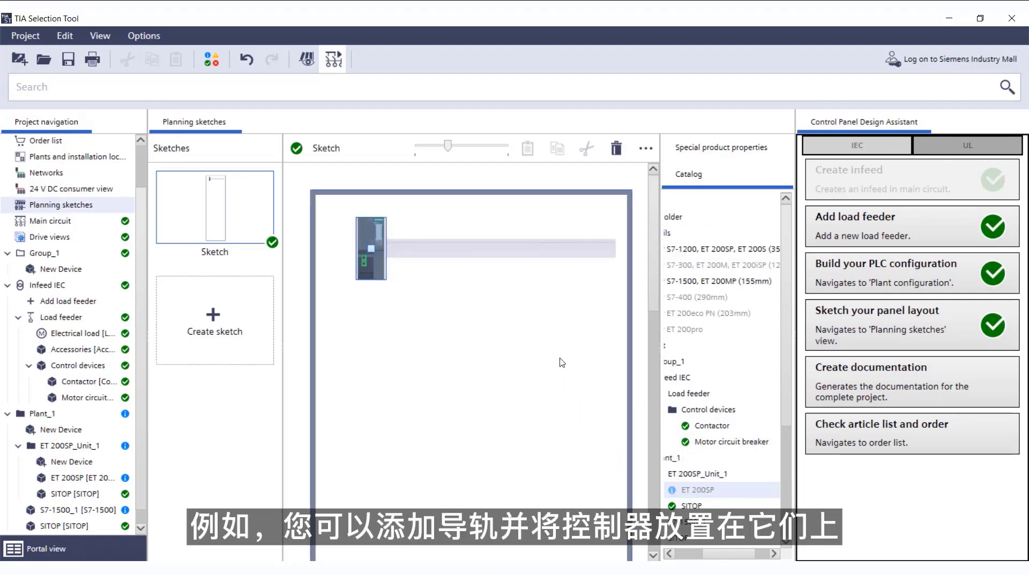
# - Place the ET 200SP unit's SITOP, the motor circuit breaker and the contactor in a column below the ET 200SP in the panel sketch
pyautogui.click(696, 506)
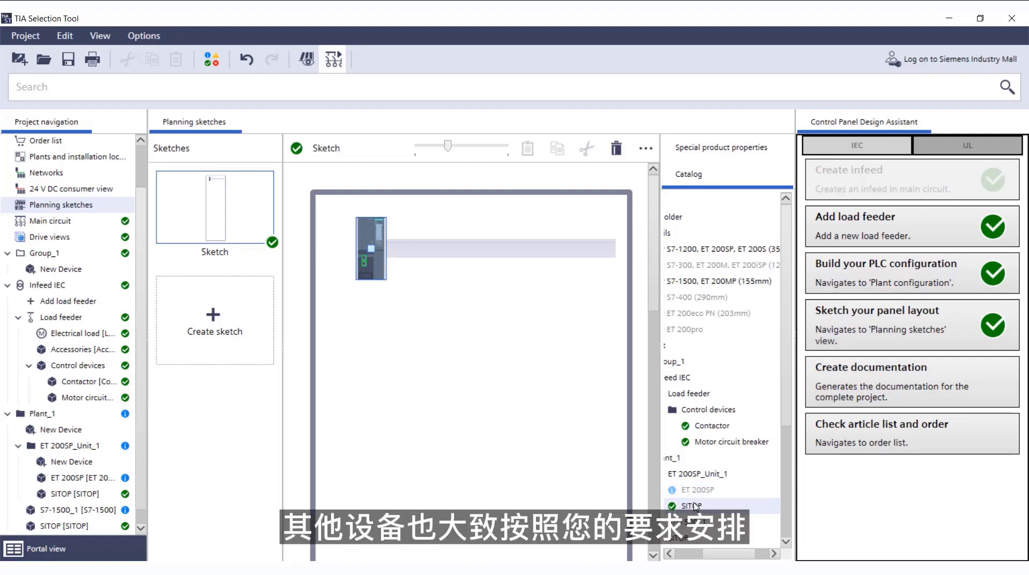
pyautogui.moveTo(696, 506)
pyautogui.mouseDown()
pyautogui.moveTo(459, 367)
pyautogui.moveTo(356, 347)
pyautogui.mouseUp()
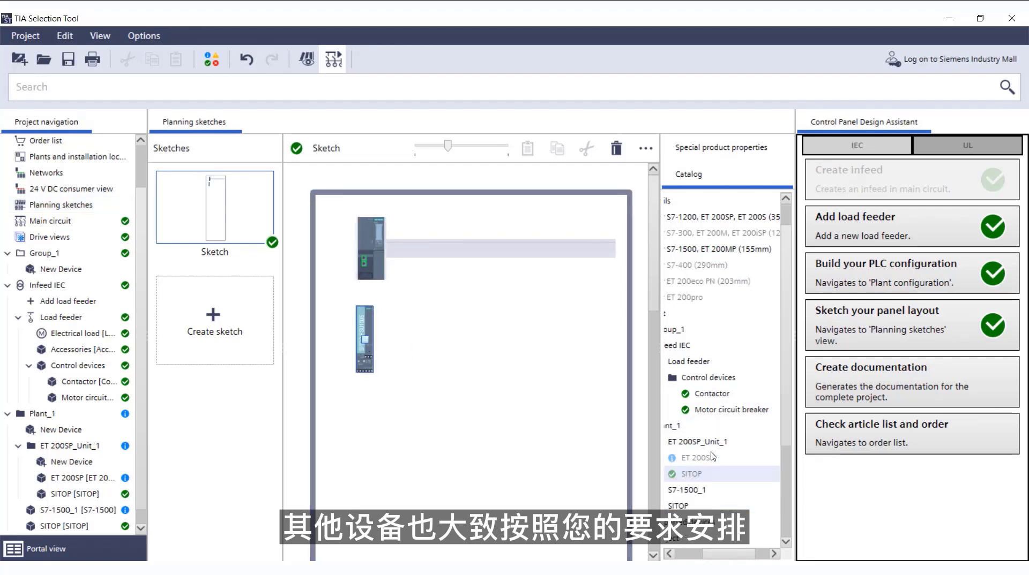
pyautogui.scroll(-1, 690, 462)
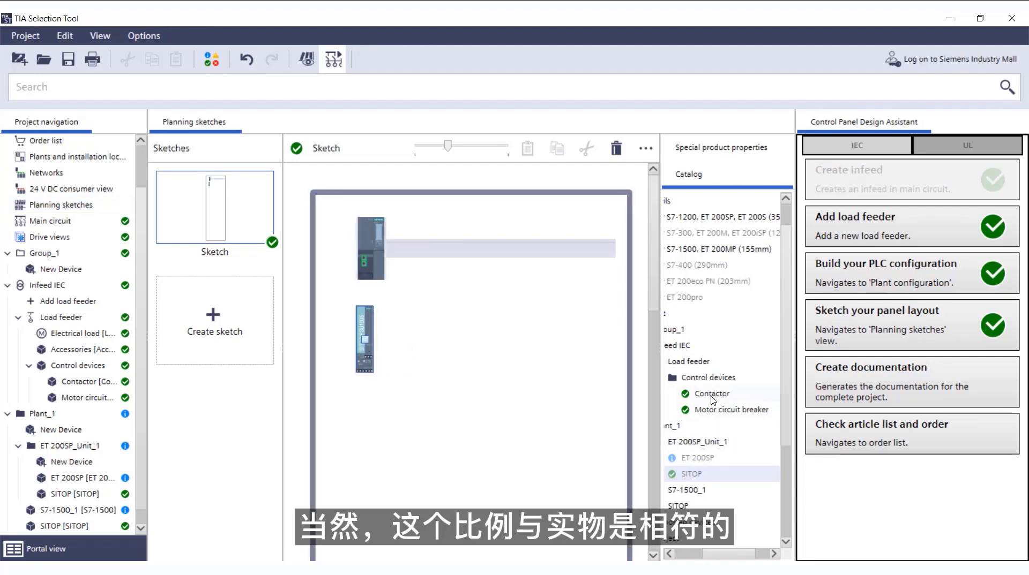
pyautogui.moveTo(712, 399)
pyautogui.mouseDown()
pyautogui.moveTo(521, 433)
pyautogui.moveTo(382, 489)
pyautogui.moveTo(375, 479)
pyautogui.mouseUp()
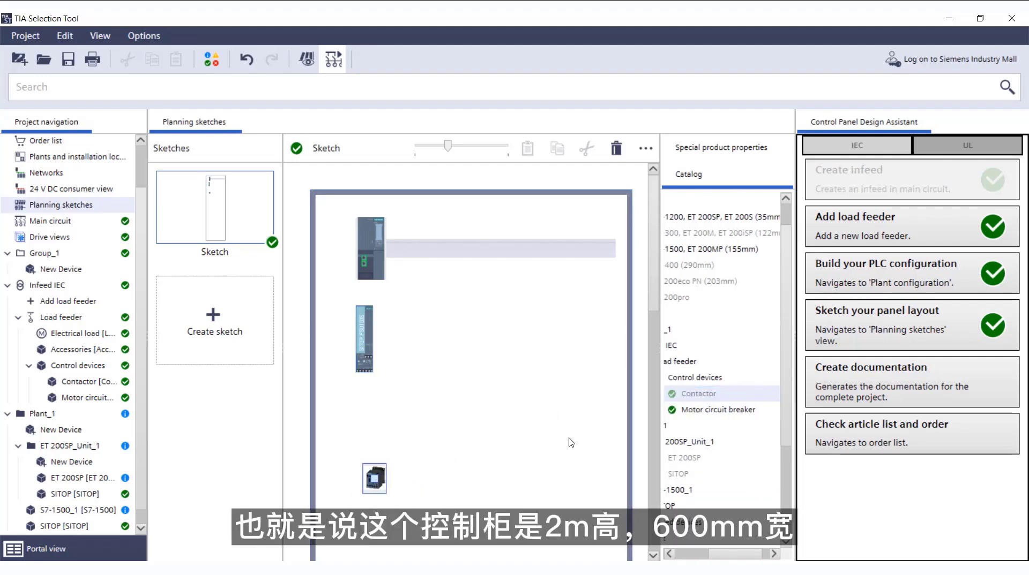
pyautogui.click(701, 411)
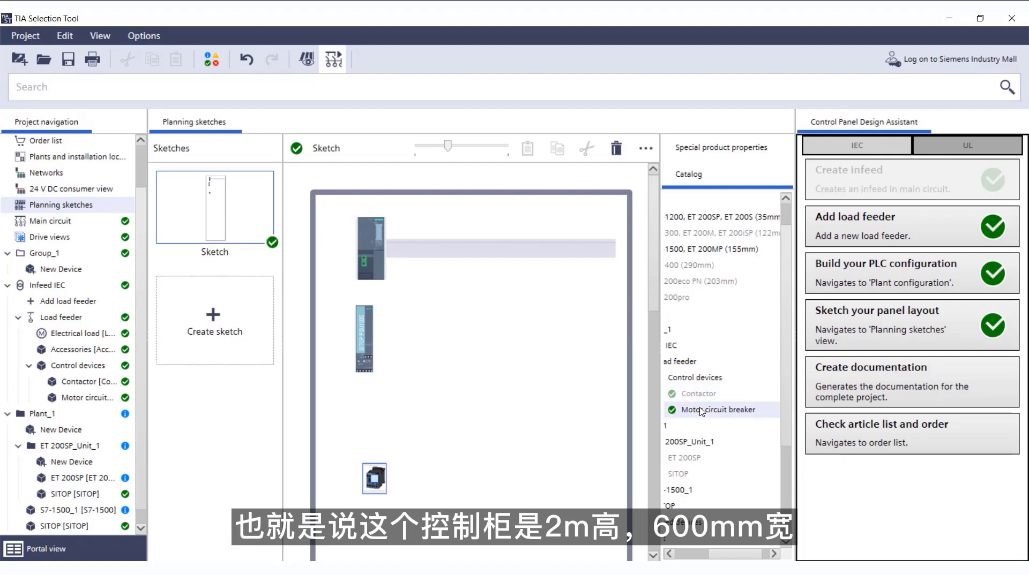
pyautogui.moveTo(701, 411); pyautogui.dragTo(374, 422)
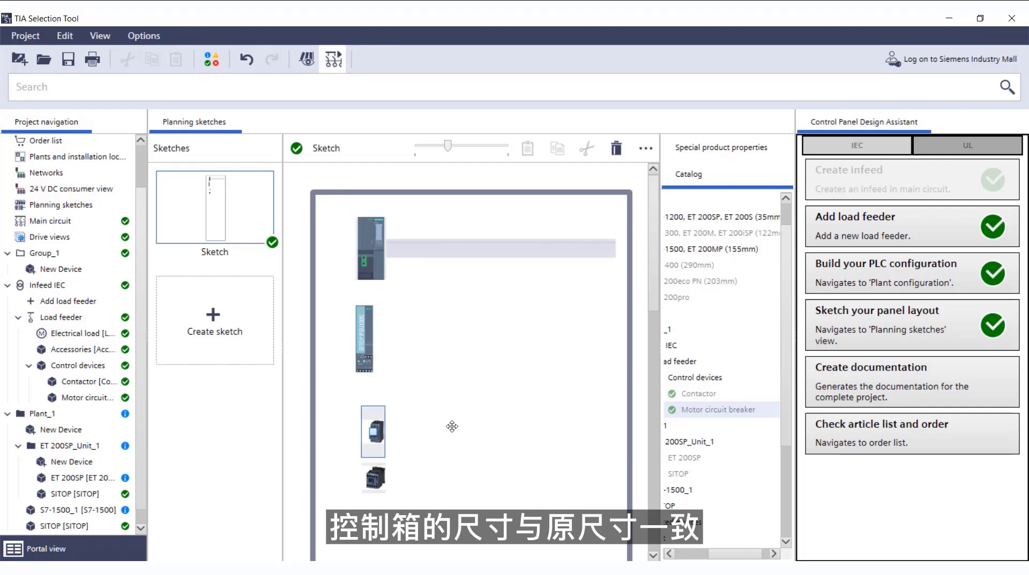
pyautogui.click(451, 427)
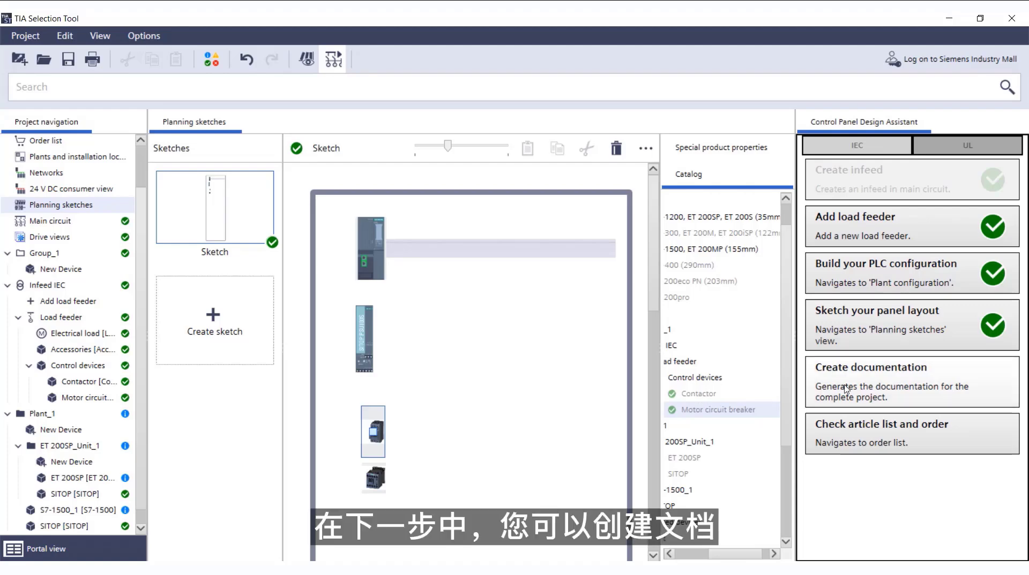
# - Generate the complete project documentation in PDF format with all contents included
pyautogui.click(877, 381)
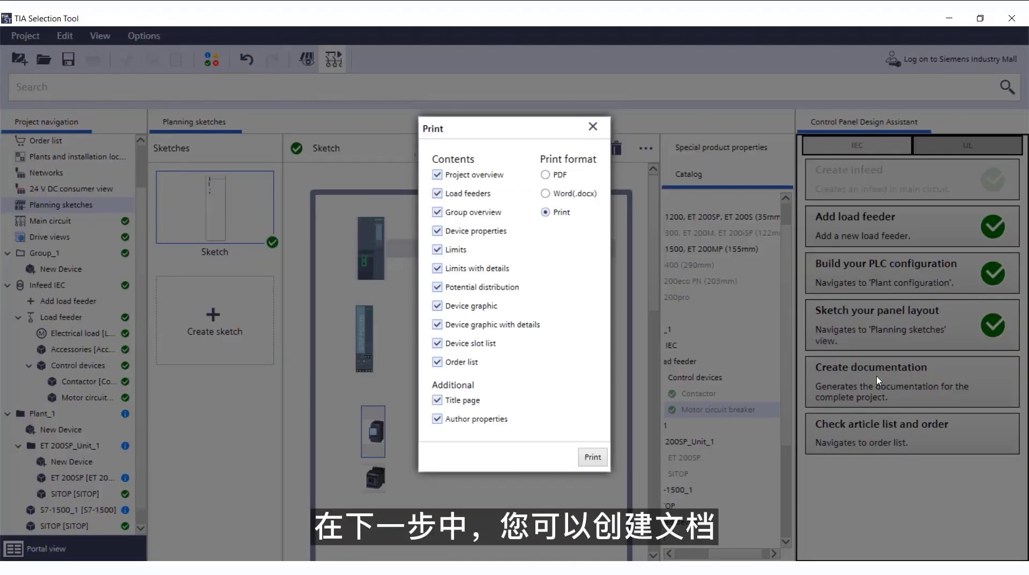
pyautogui.click(557, 179)
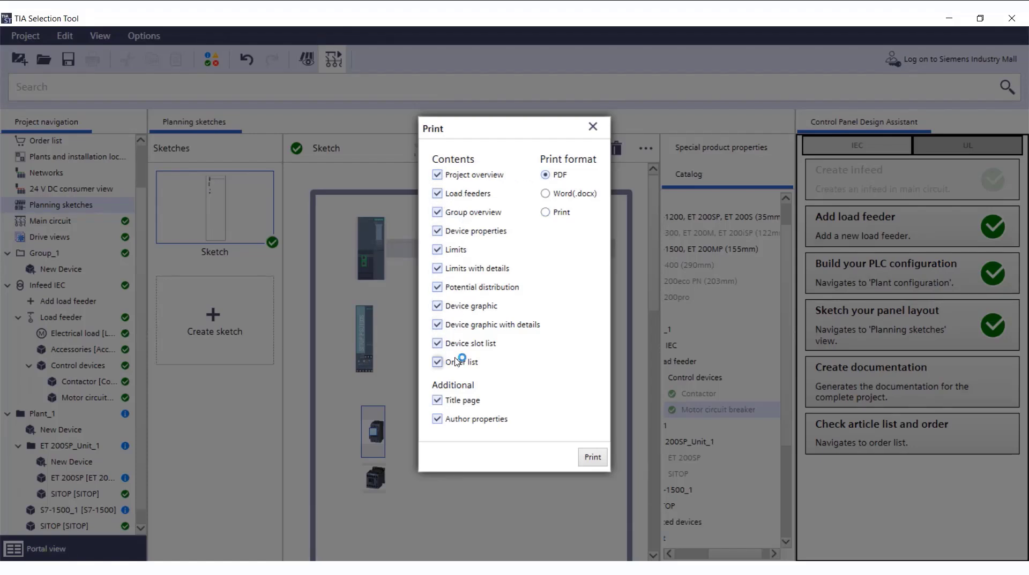
pyautogui.click(592, 457)
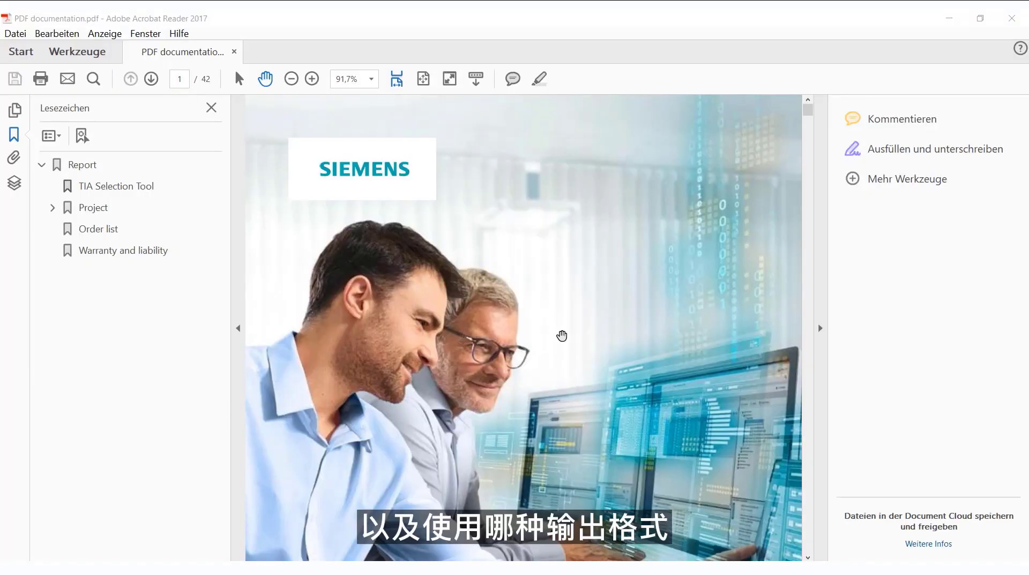
# - Examine the PDF documentation's group overview, infeed view and the sections under the Project bookmark
pyautogui.scroll(-15, 562, 343)
pyautogui.scroll(-10, 562, 344)
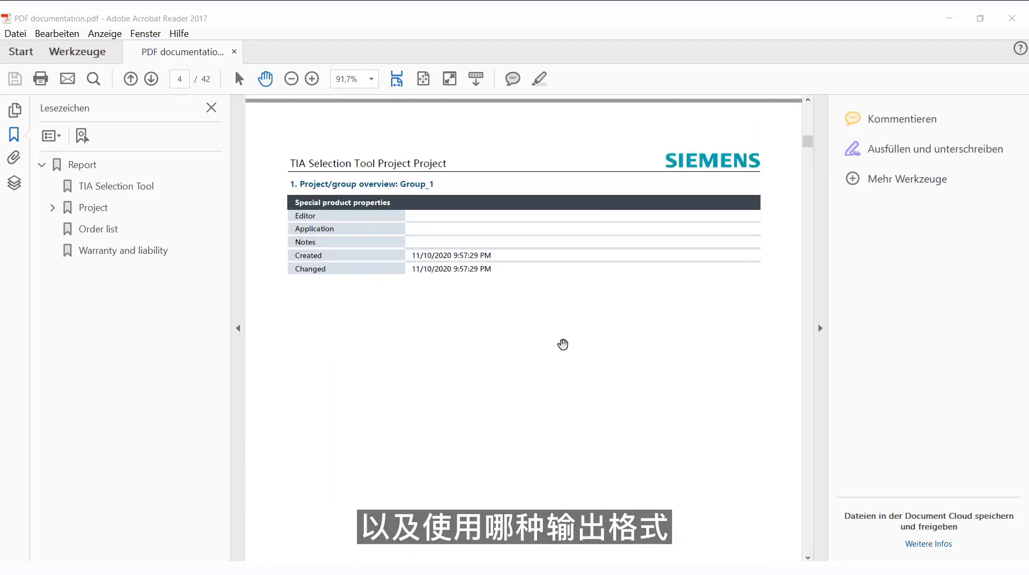
pyautogui.scroll(-10, 557, 342)
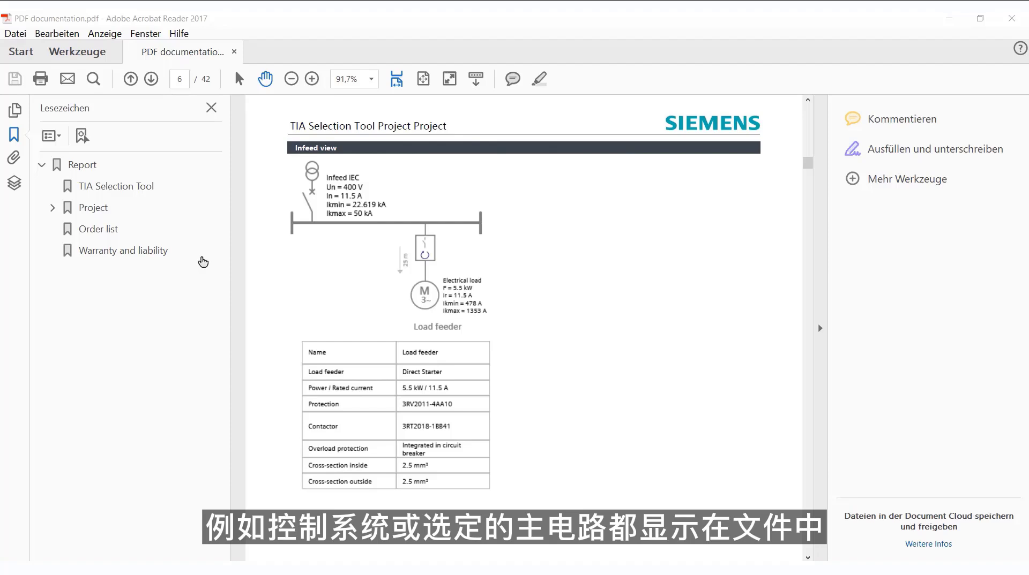
pyautogui.click(56, 208)
pyautogui.click(89, 250)
pyautogui.scroll(-10, 400, 254)
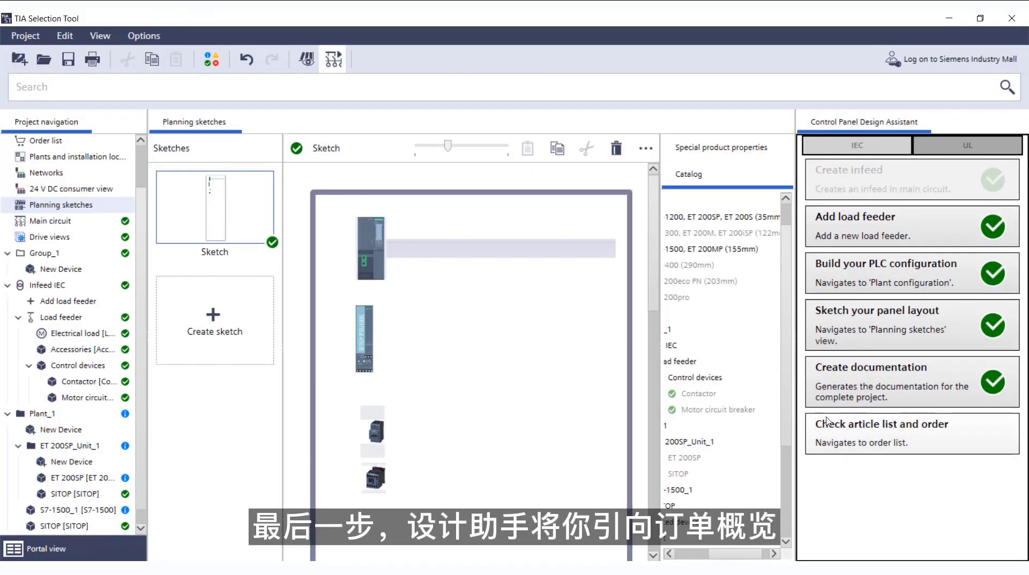
# - Check the project's article order list and view its available export formats without exporting
pyautogui.click(859, 430)
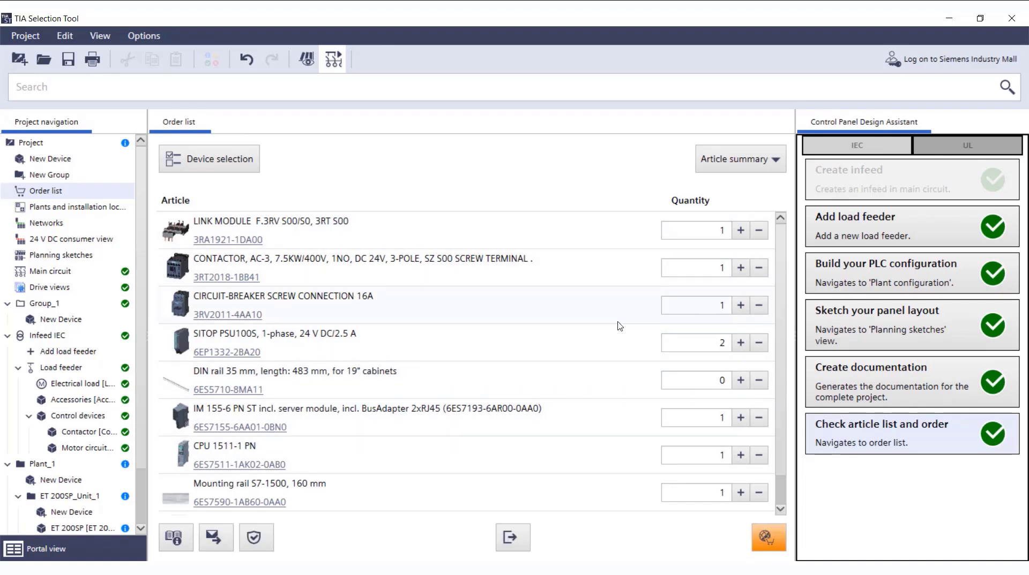
pyautogui.click(515, 540)
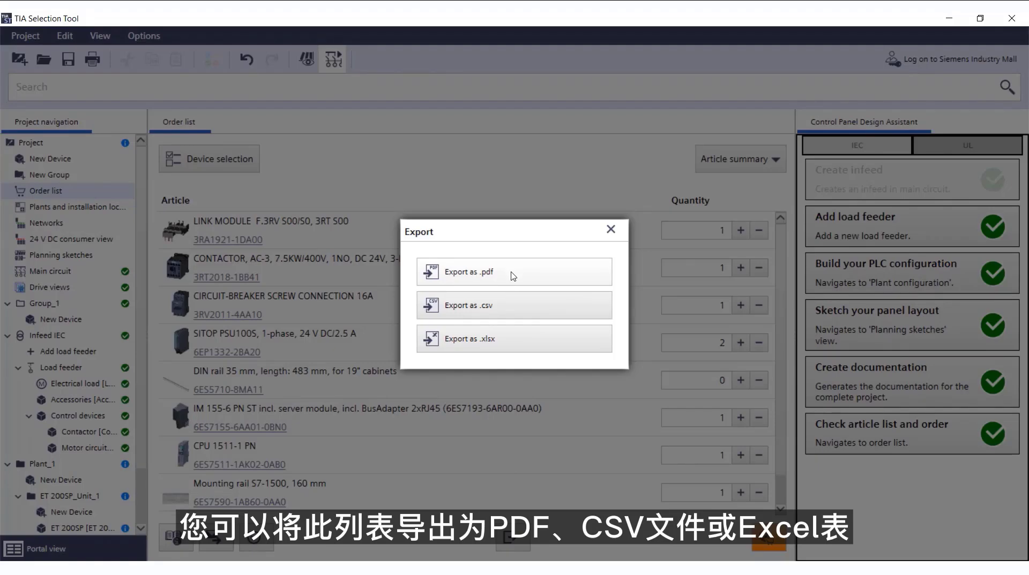
pyautogui.click(609, 230)
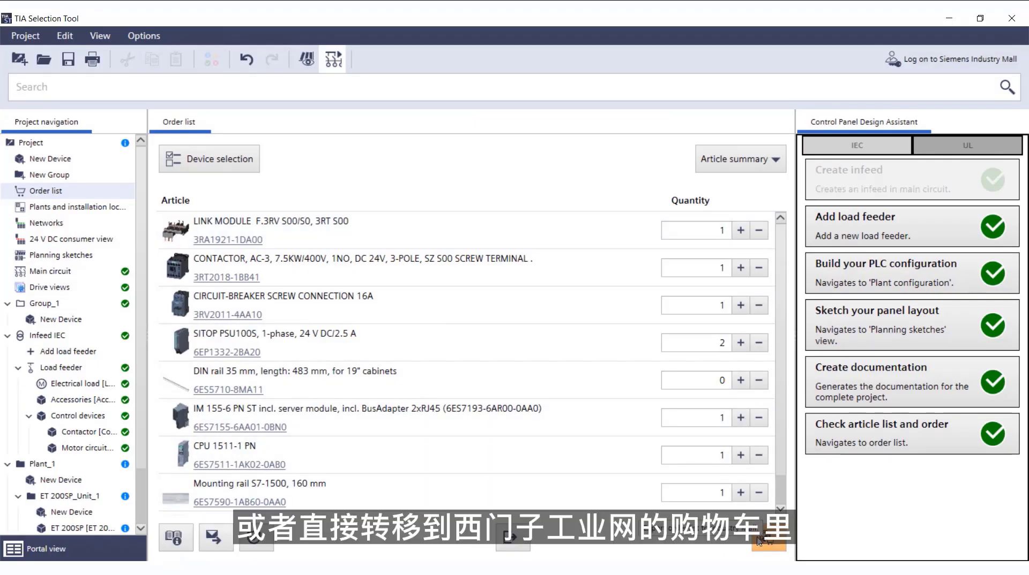